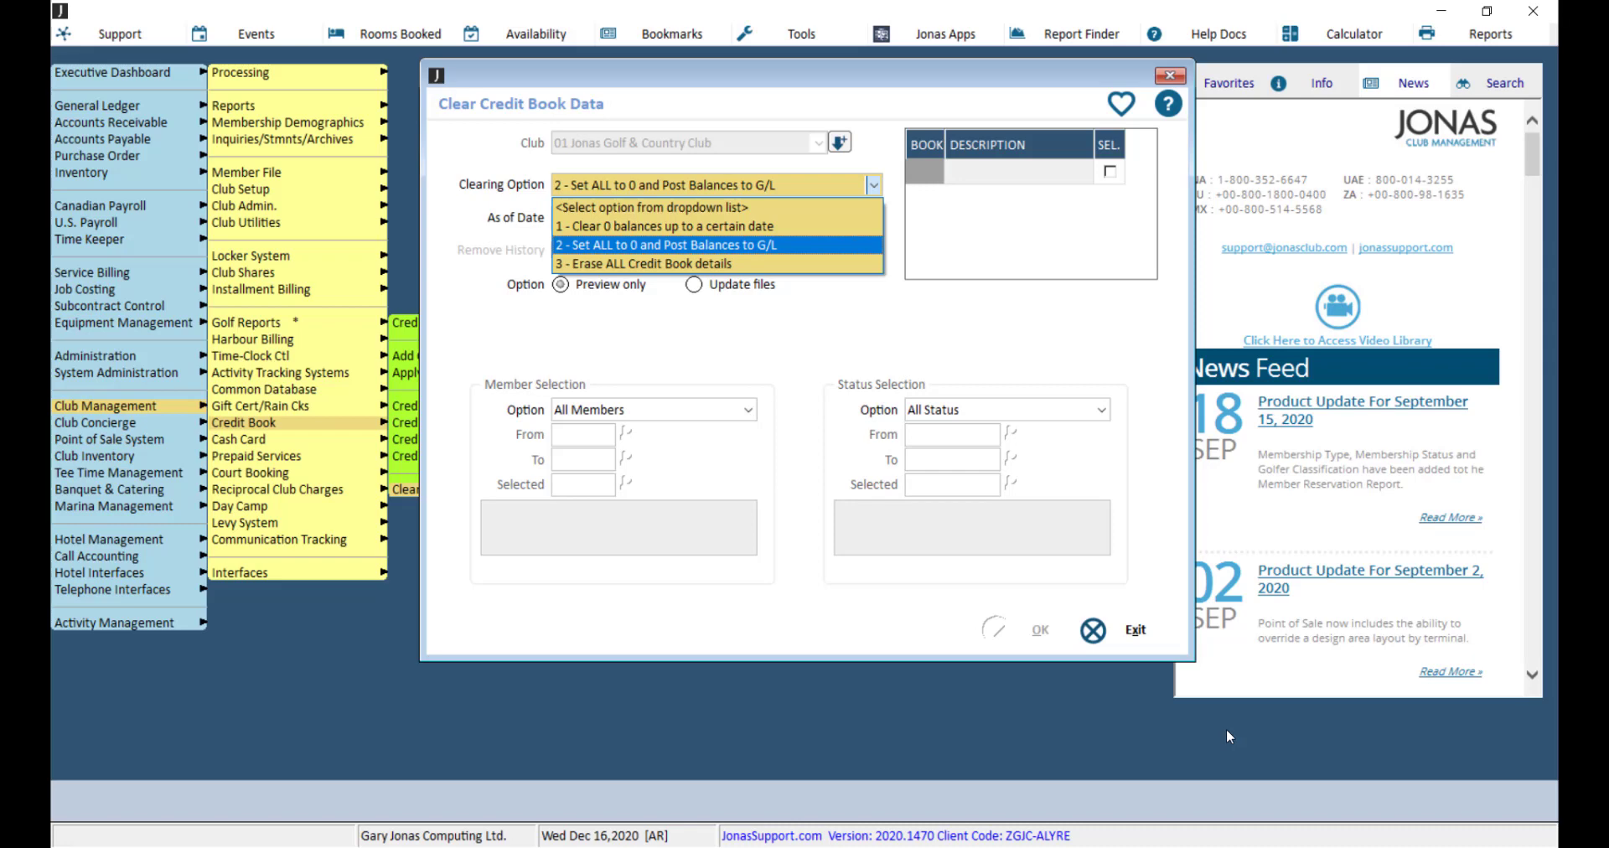
Step: Set the credit book Clearing Option to 1 - Clear 0 balances up to a certain date, and reopen the clearing choices
{"action": "key", "text": "Down"}
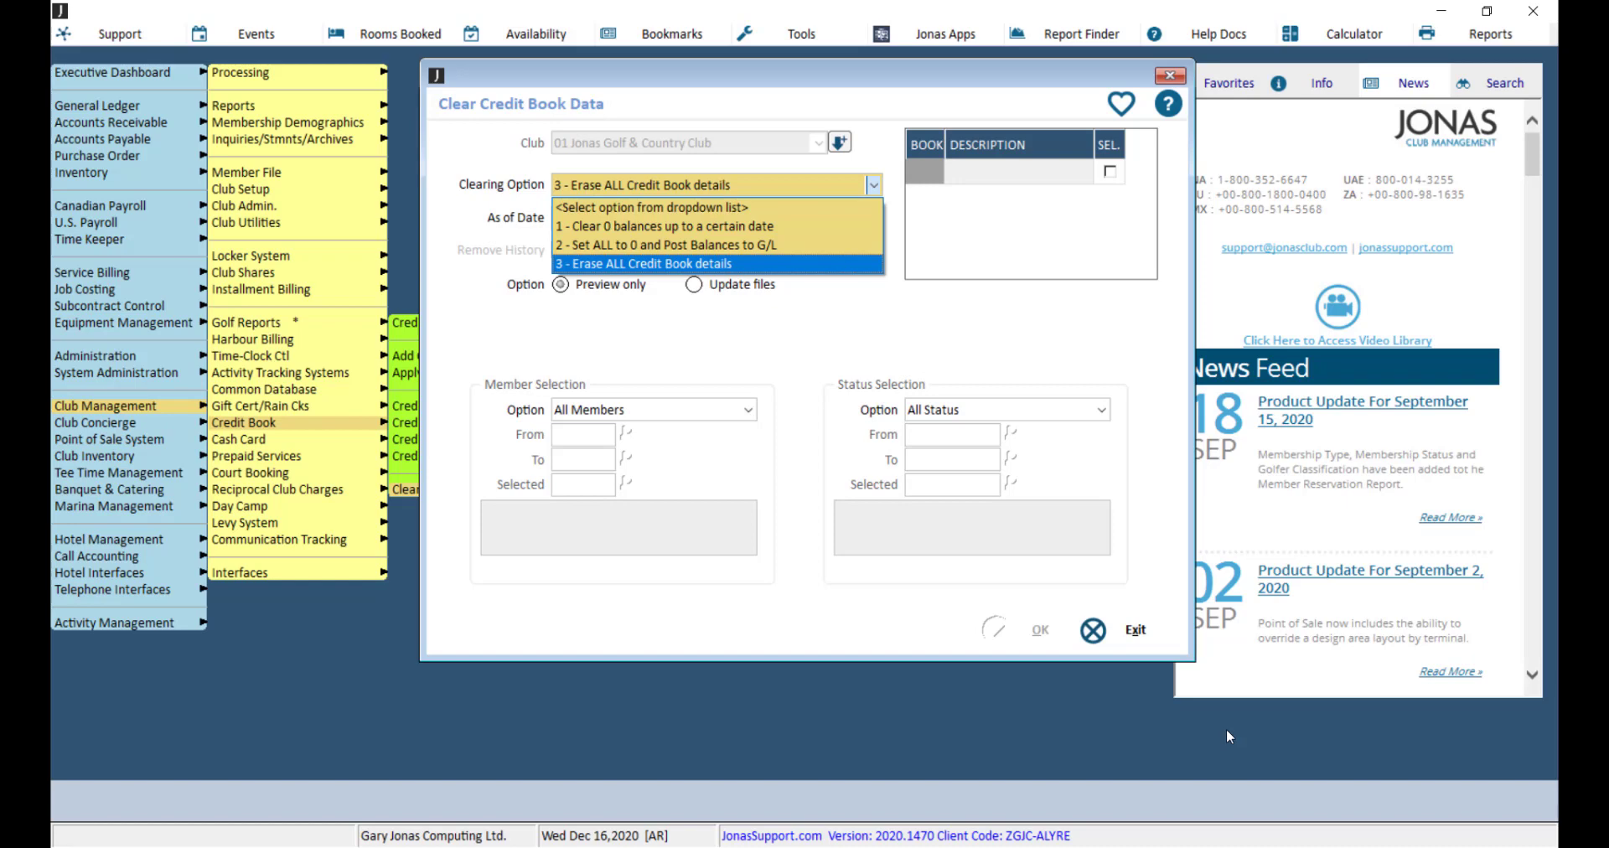
{"action": "key", "text": "Up"}
{"action": "key", "text": "Up"}
{"action": "key", "text": "Return"}
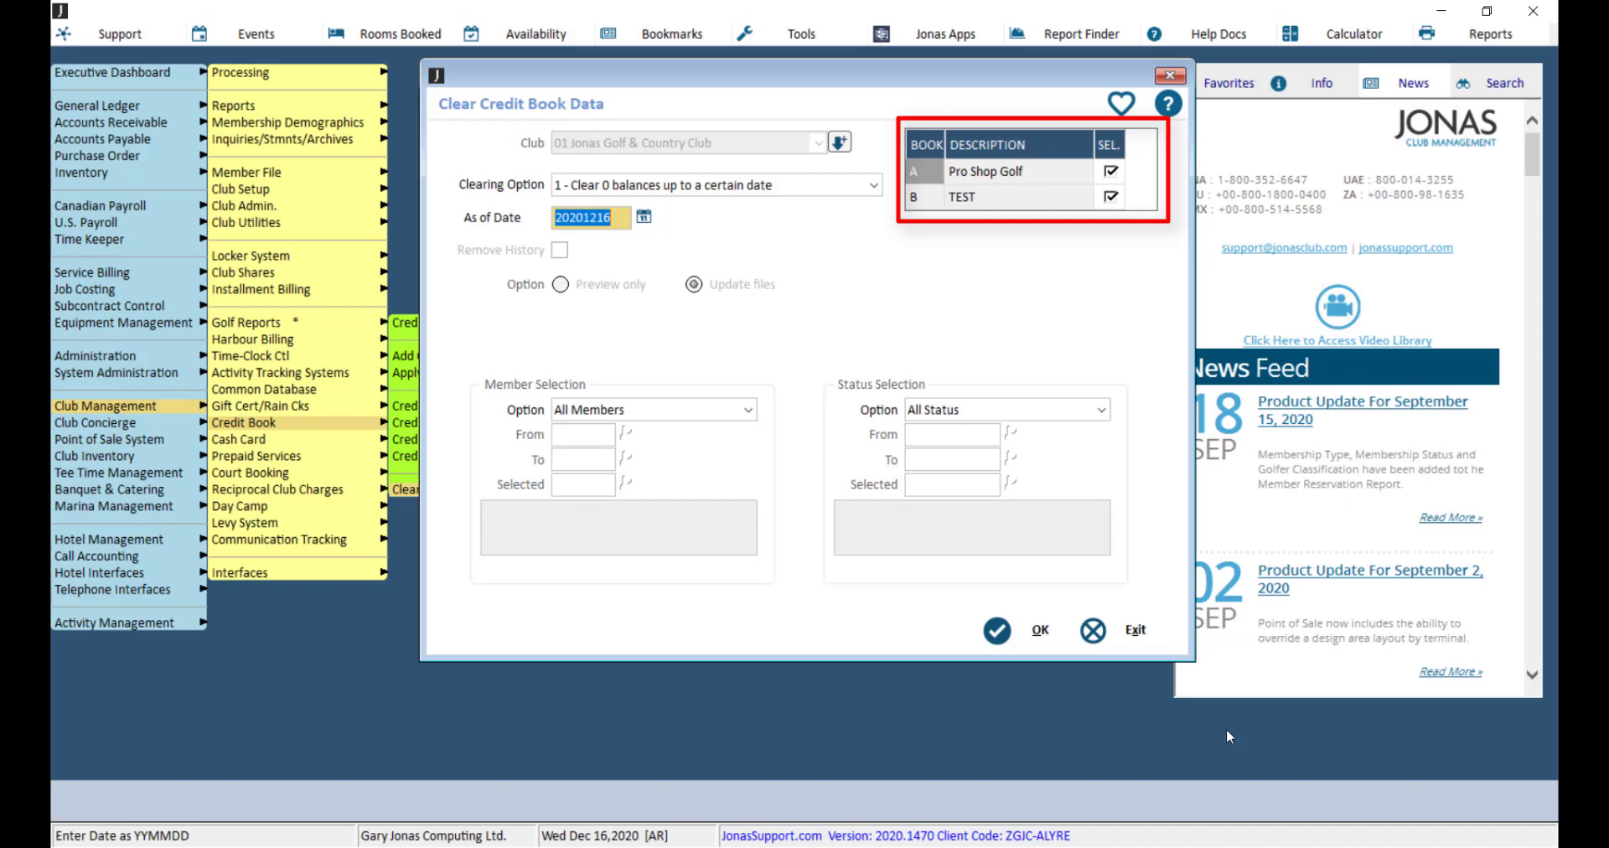
{"action": "left_click", "coordinate": [875, 189]}
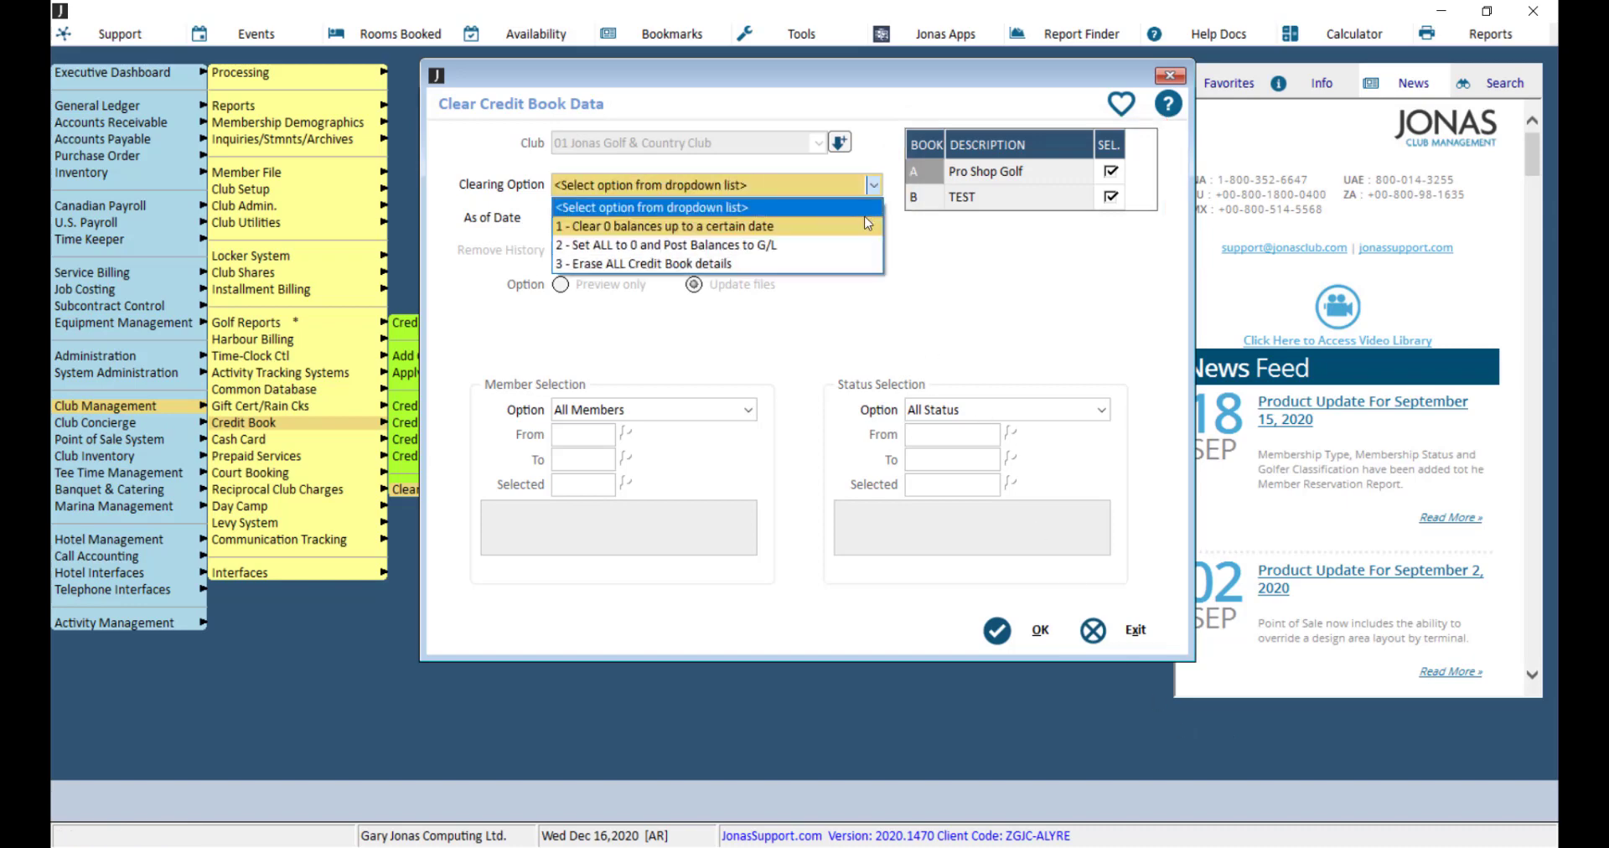
{"action": "left_click", "coordinate": [853, 238]}
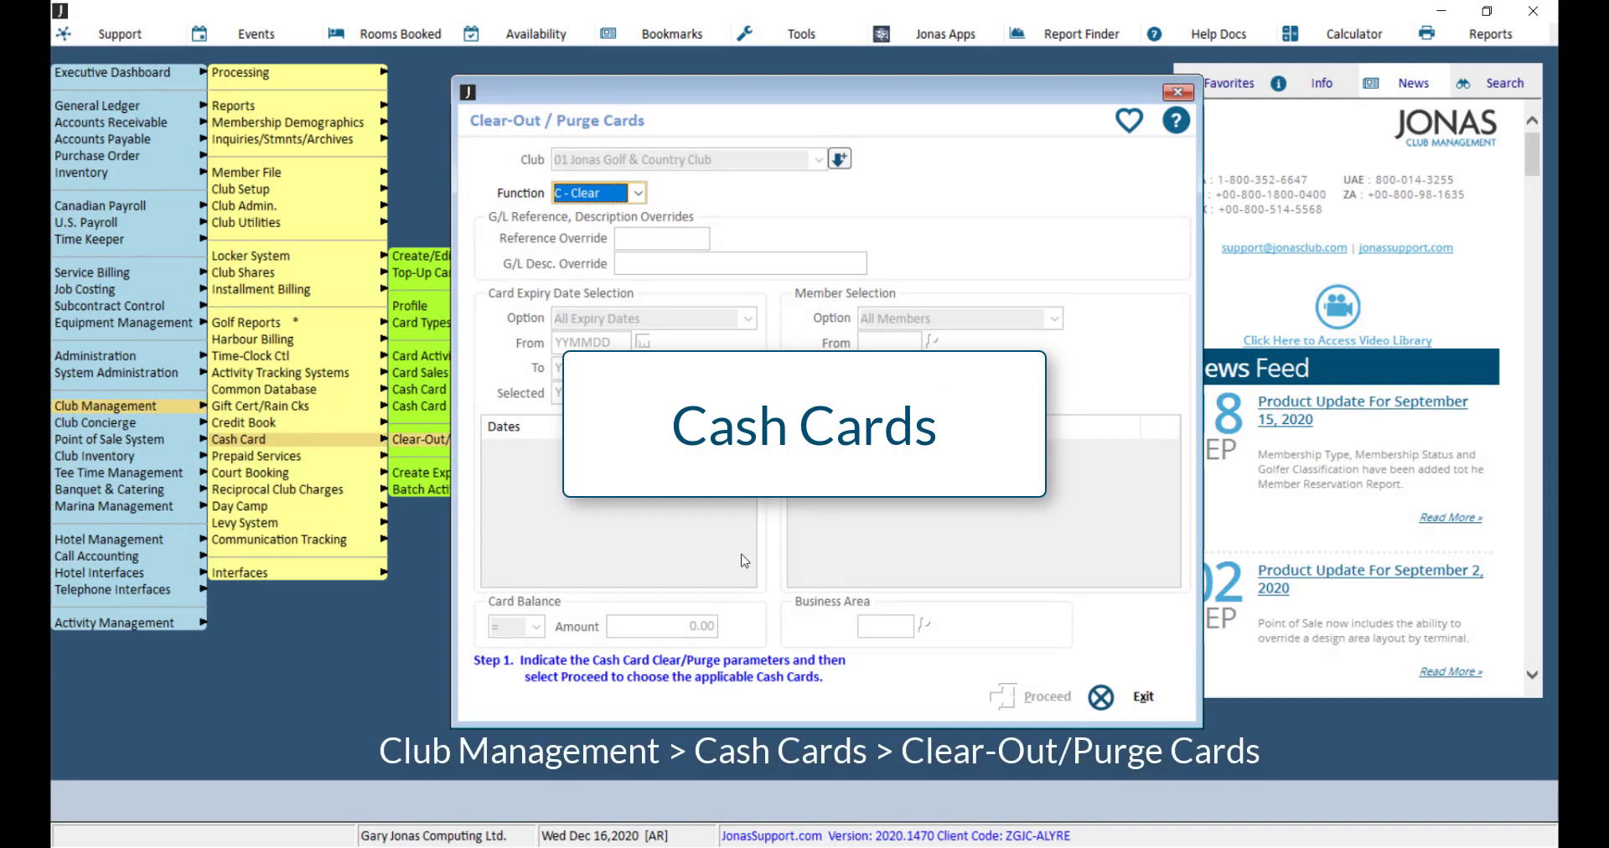
{"action": "key", "text": "alt+Down"}
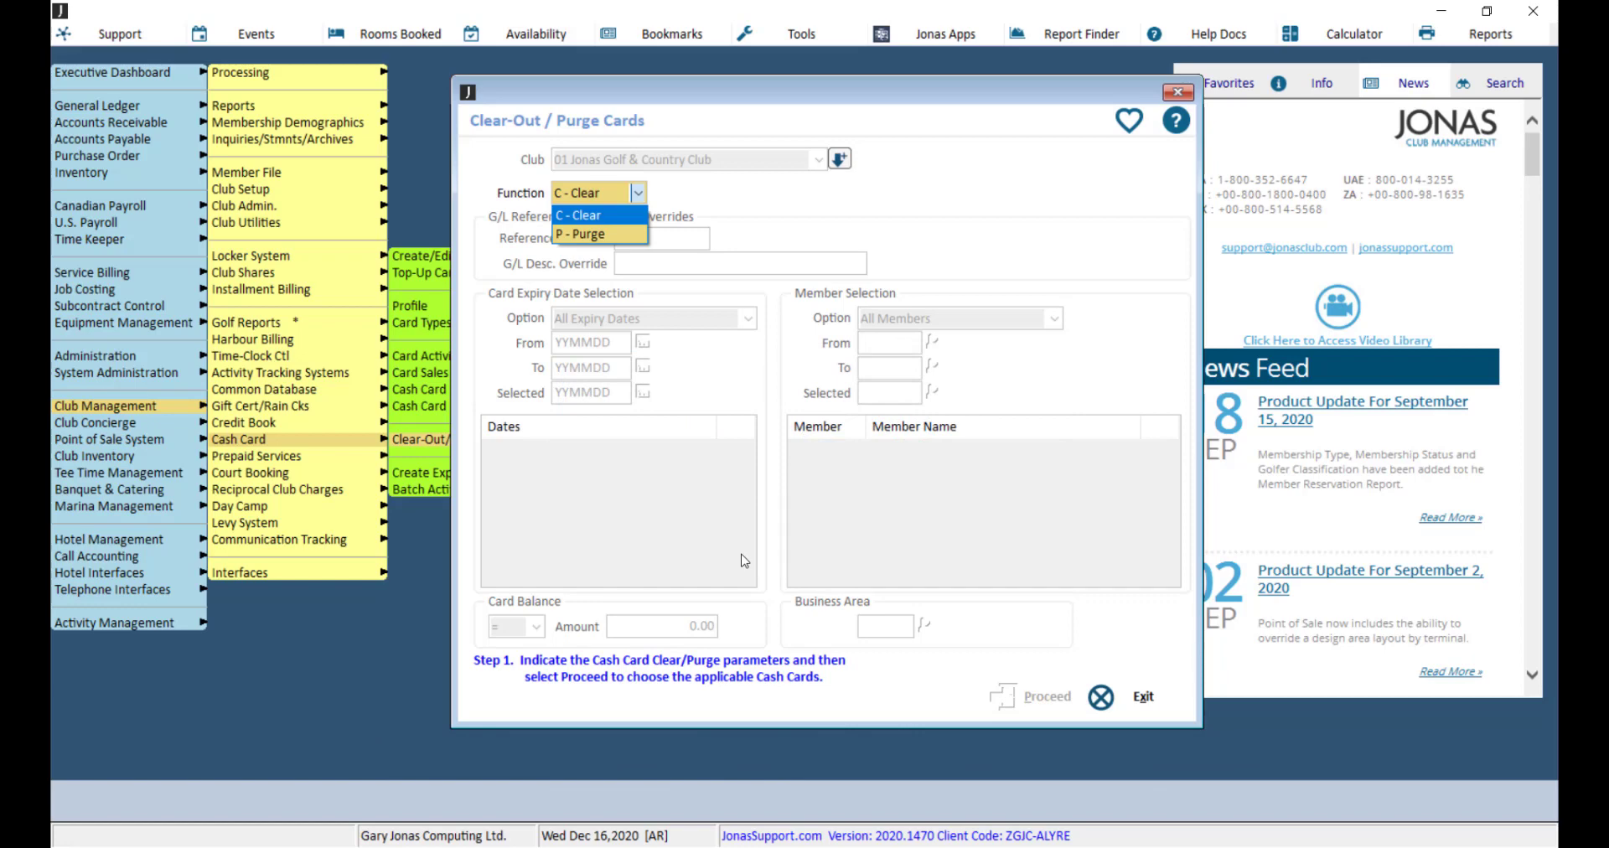
{"action": "key", "text": "Down"}
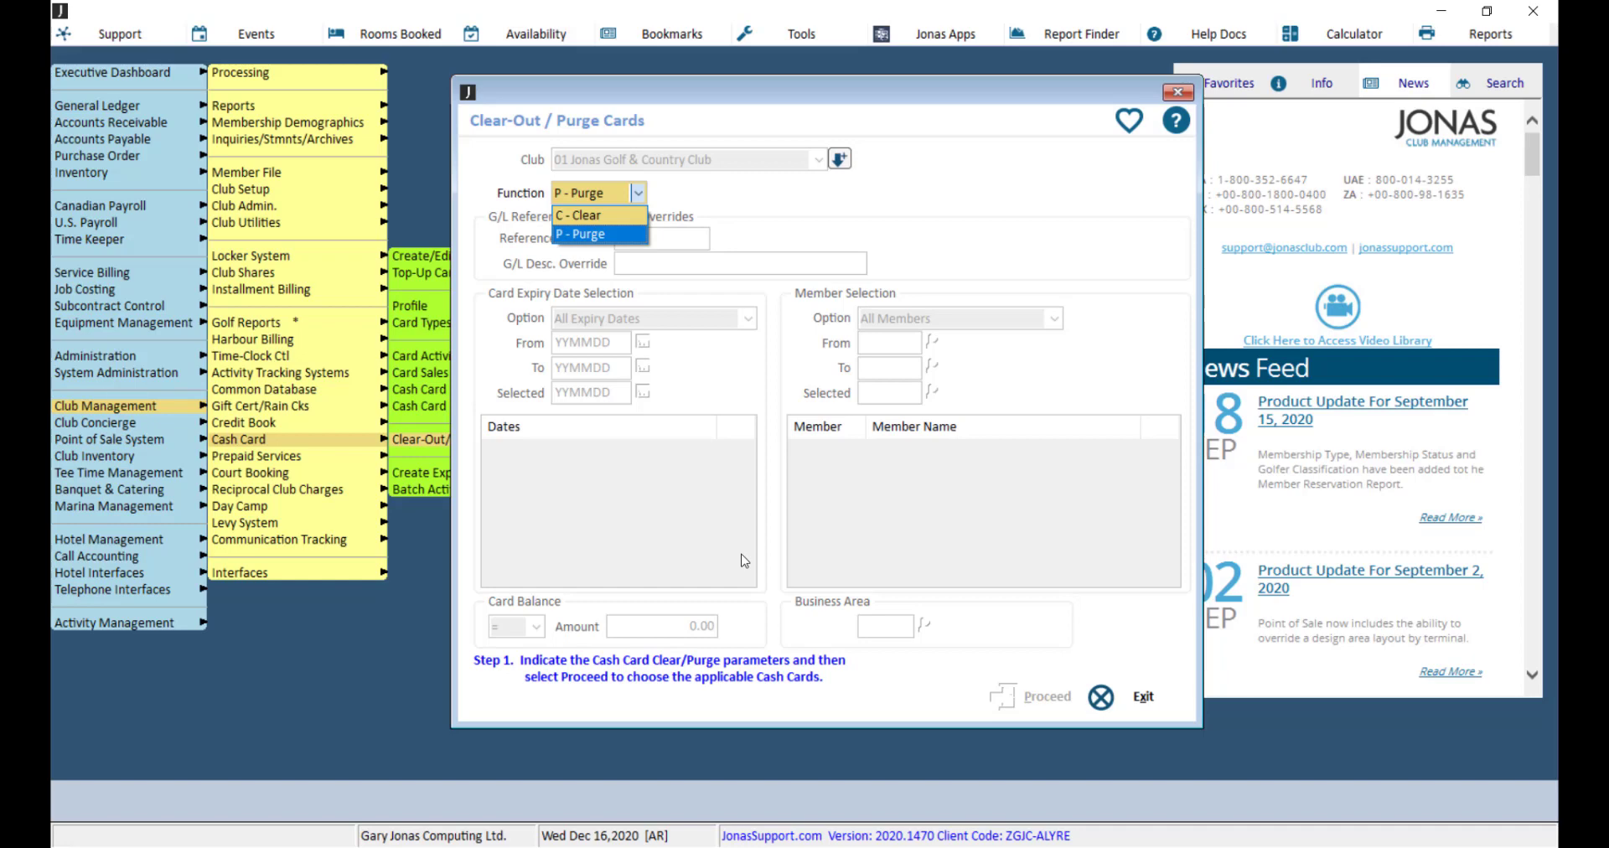
{"action": "key", "text": "Up"}
{"action": "key", "text": "Return"}
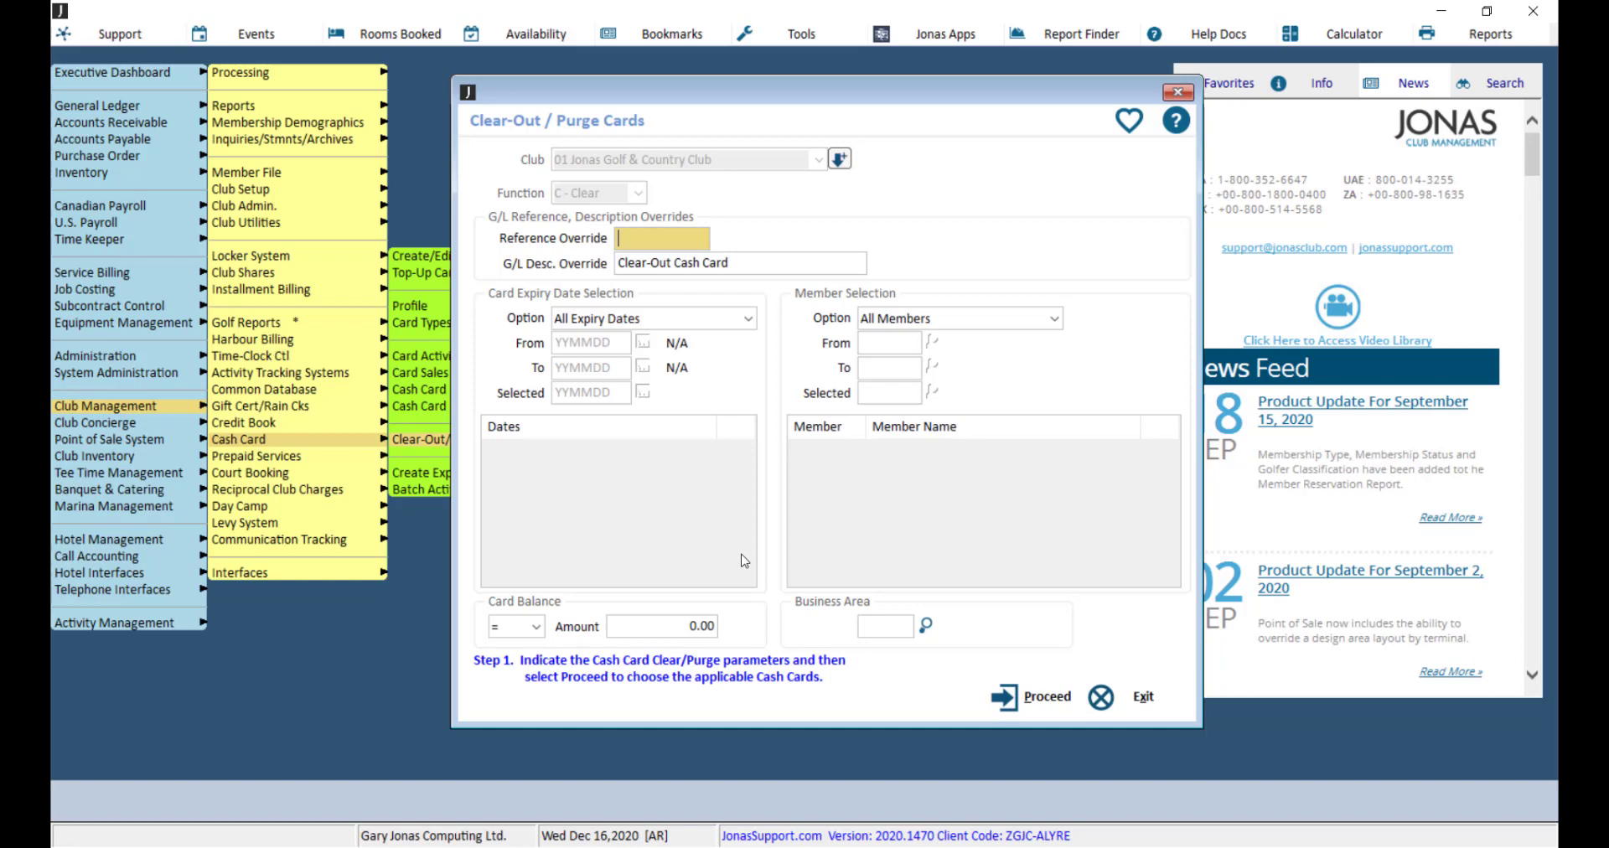
{"action": "key", "text": "Escape"}
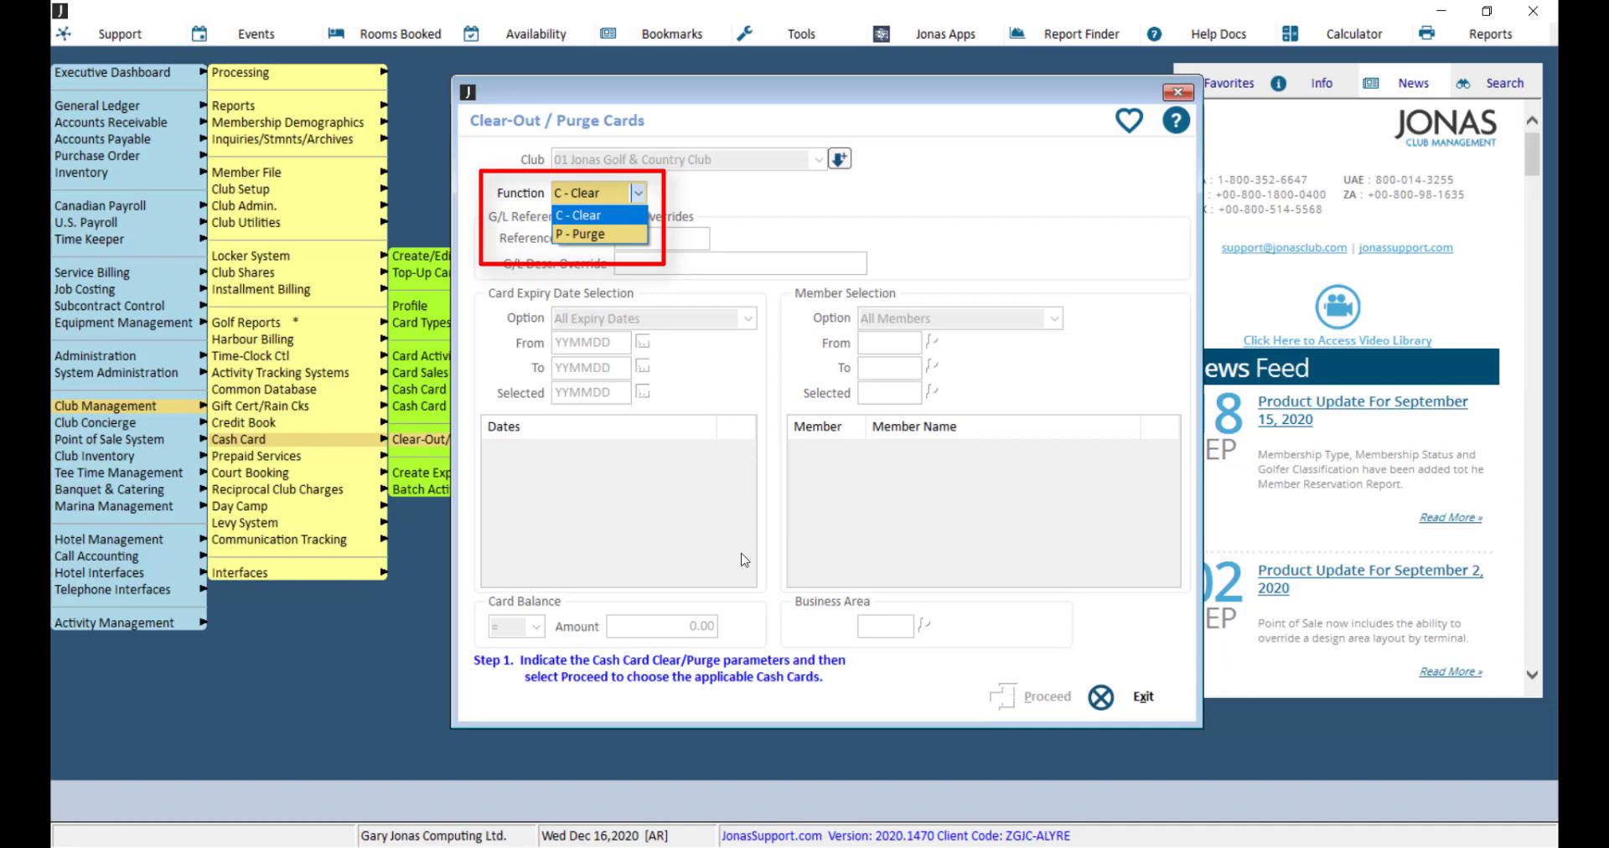
Step: Set the cash card Function to C - Clear
{"action": "key", "text": "Down"}
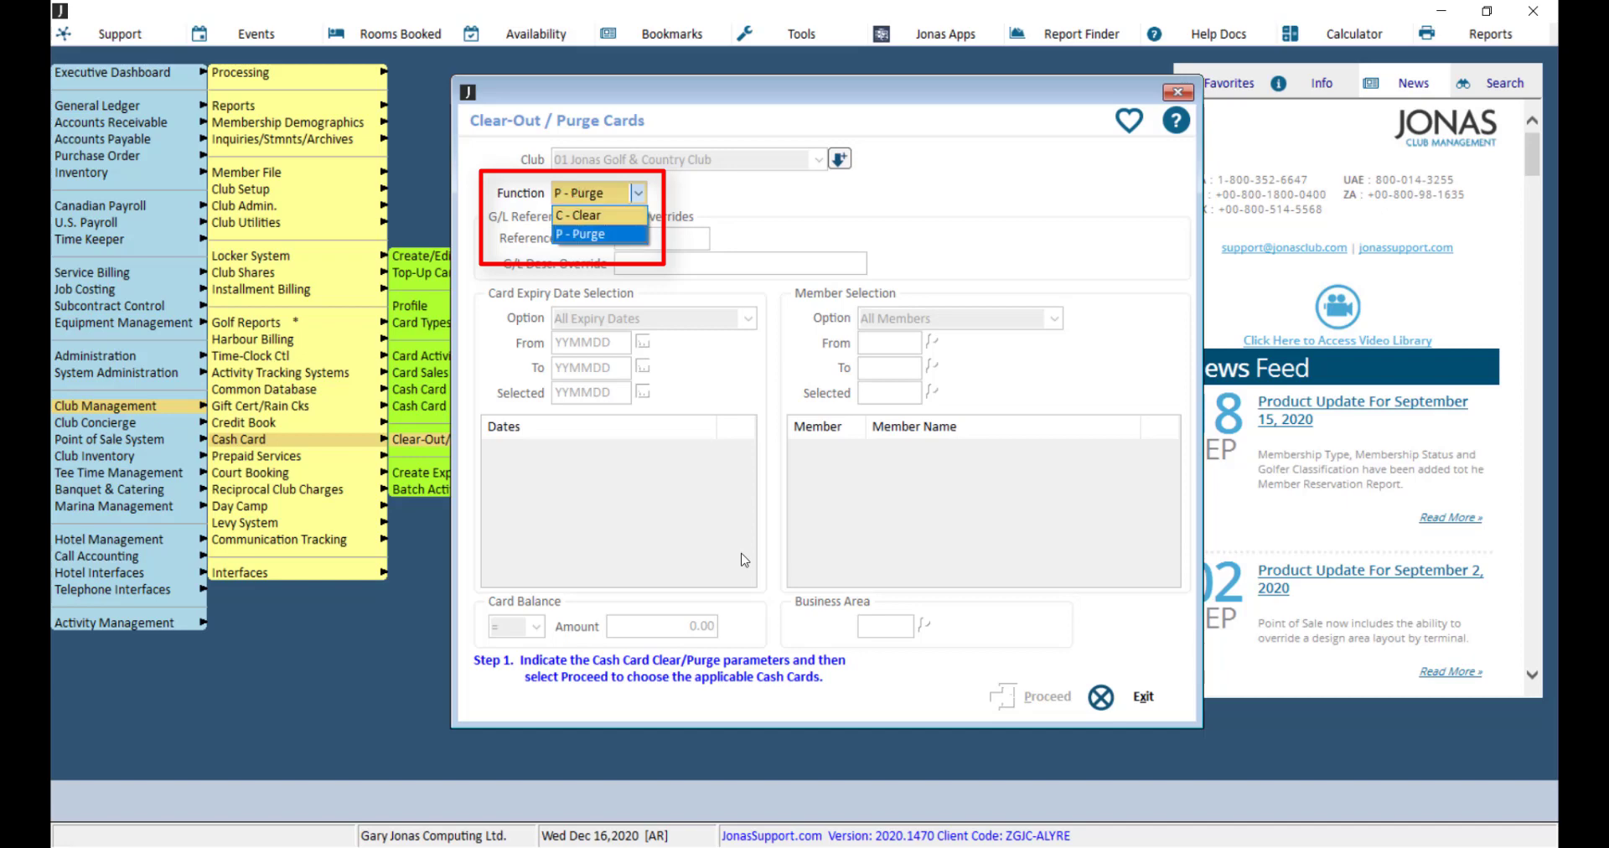
{"action": "key", "text": "Up"}
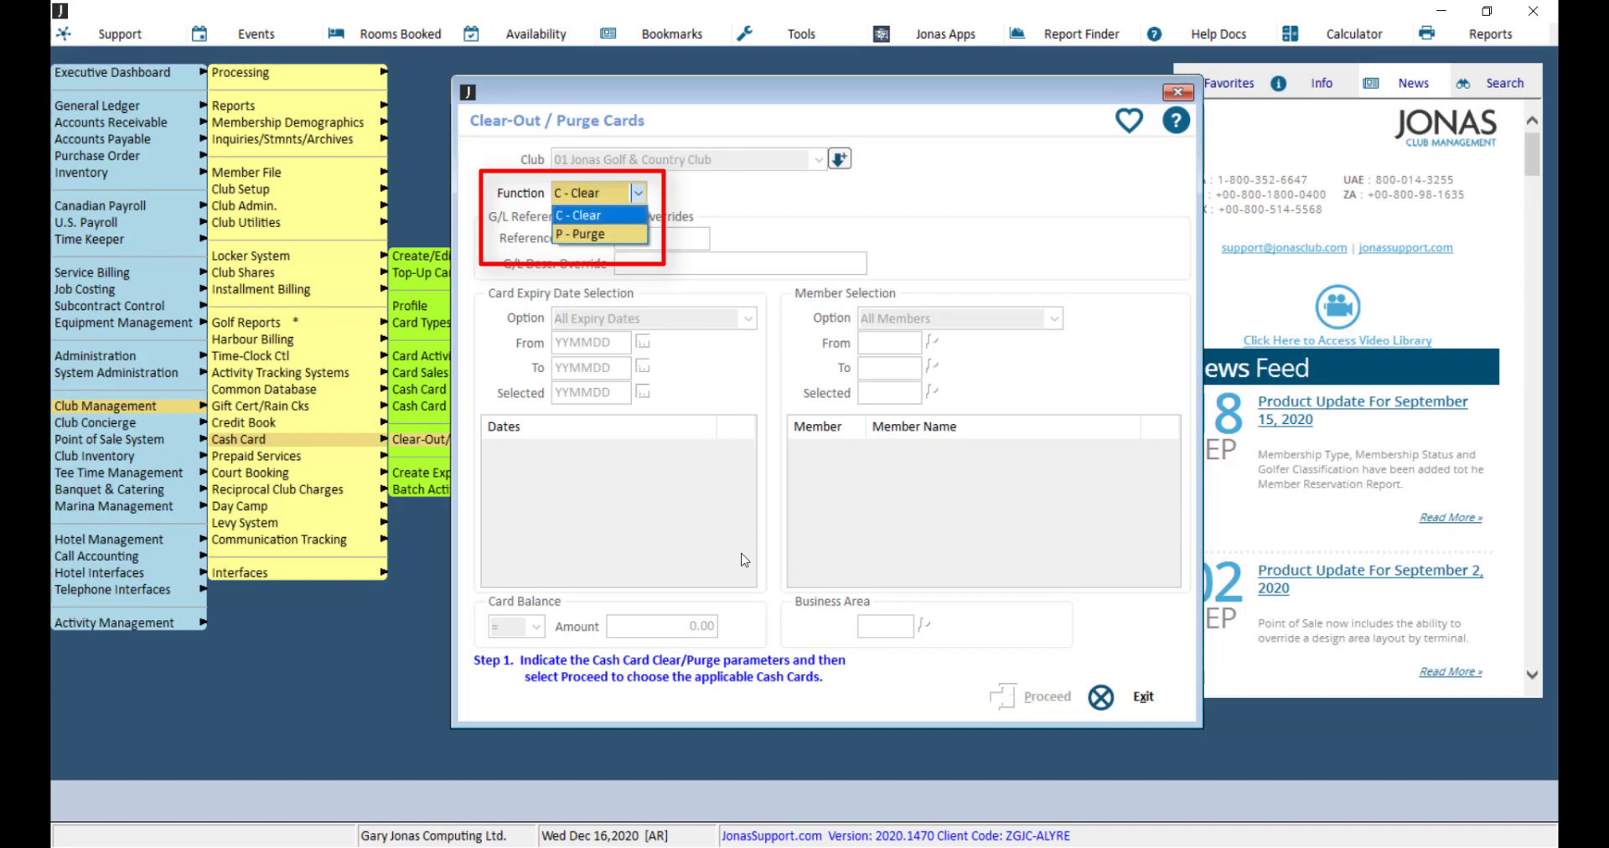
{"action": "key", "text": "Return"}
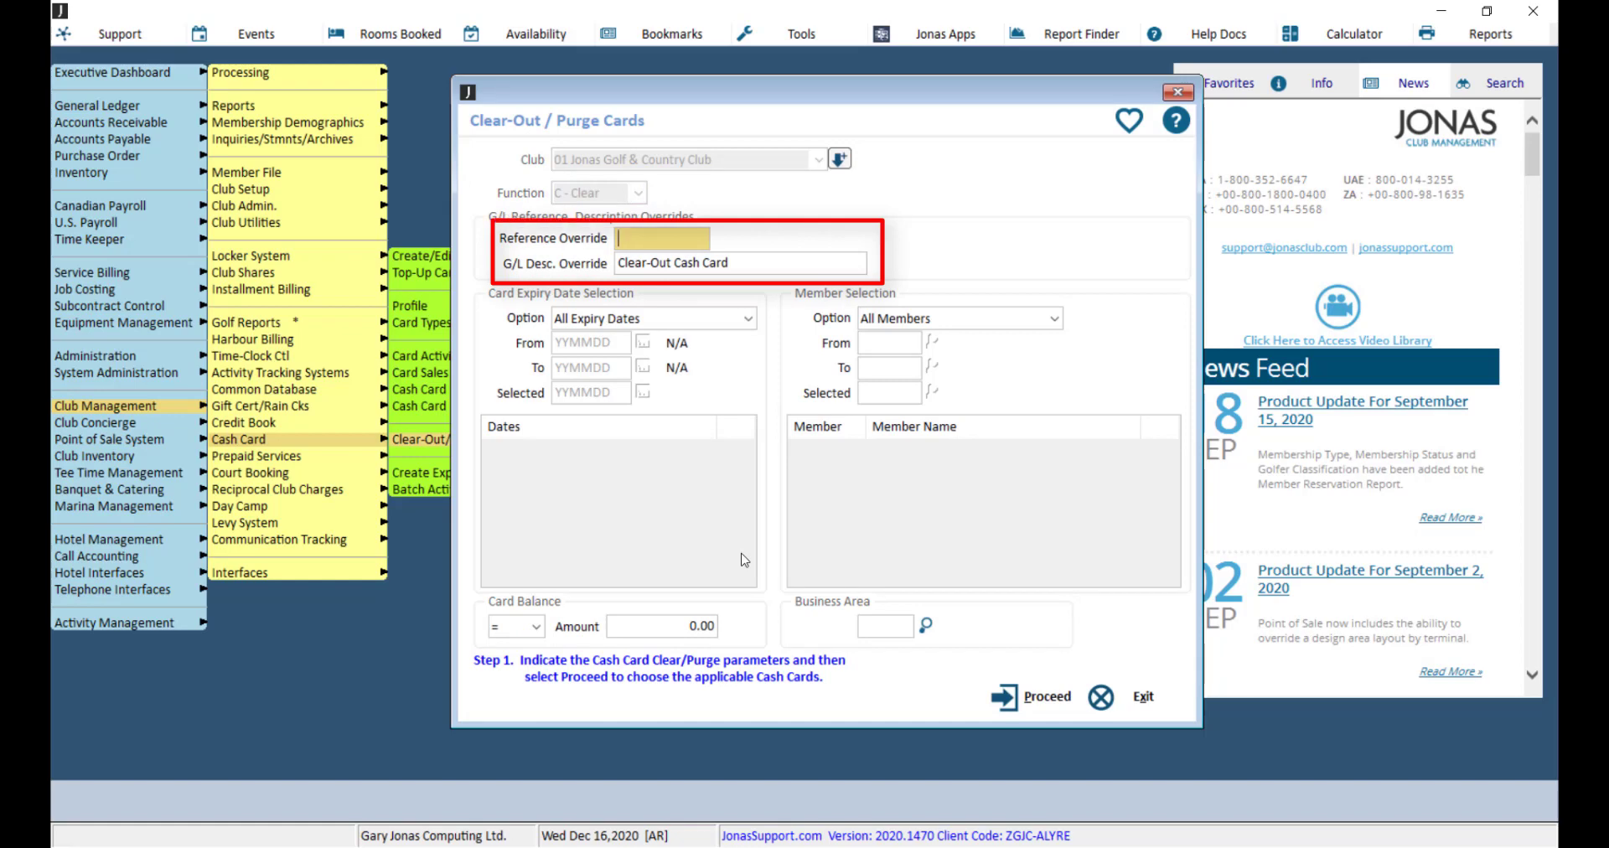
Step: Choose All Expiry Dates for the Card Expiry Date Selection, keeping the G/L reference and description overrides as they are
{"action": "key", "text": "Tab"}
{"action": "key", "text": "Tab"}
{"action": "key", "text": "alt+Down"}
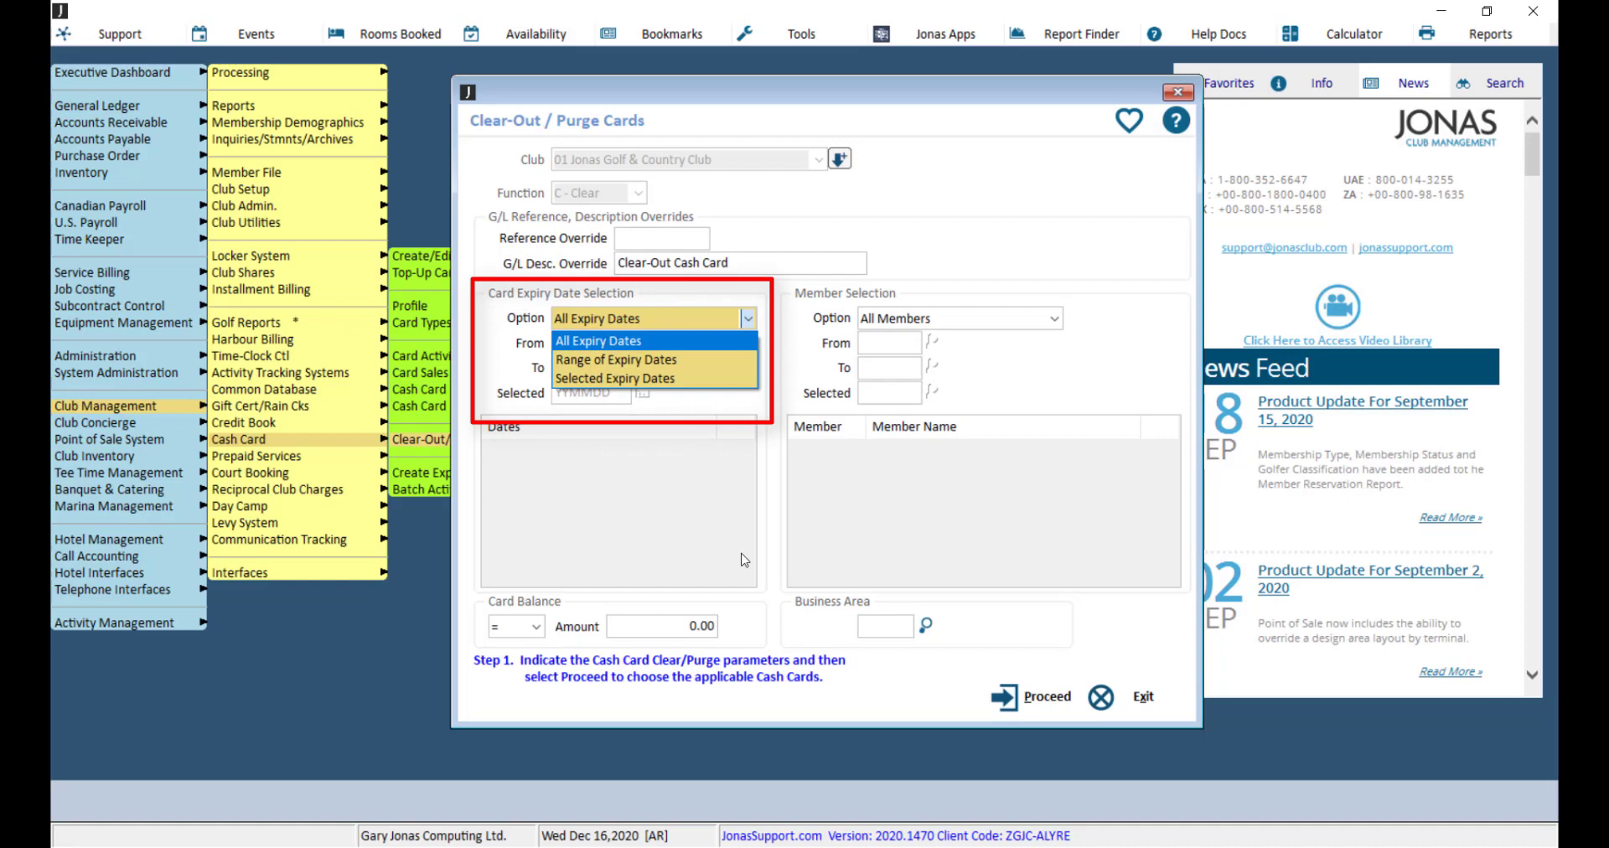
{"action": "key", "text": "Return"}
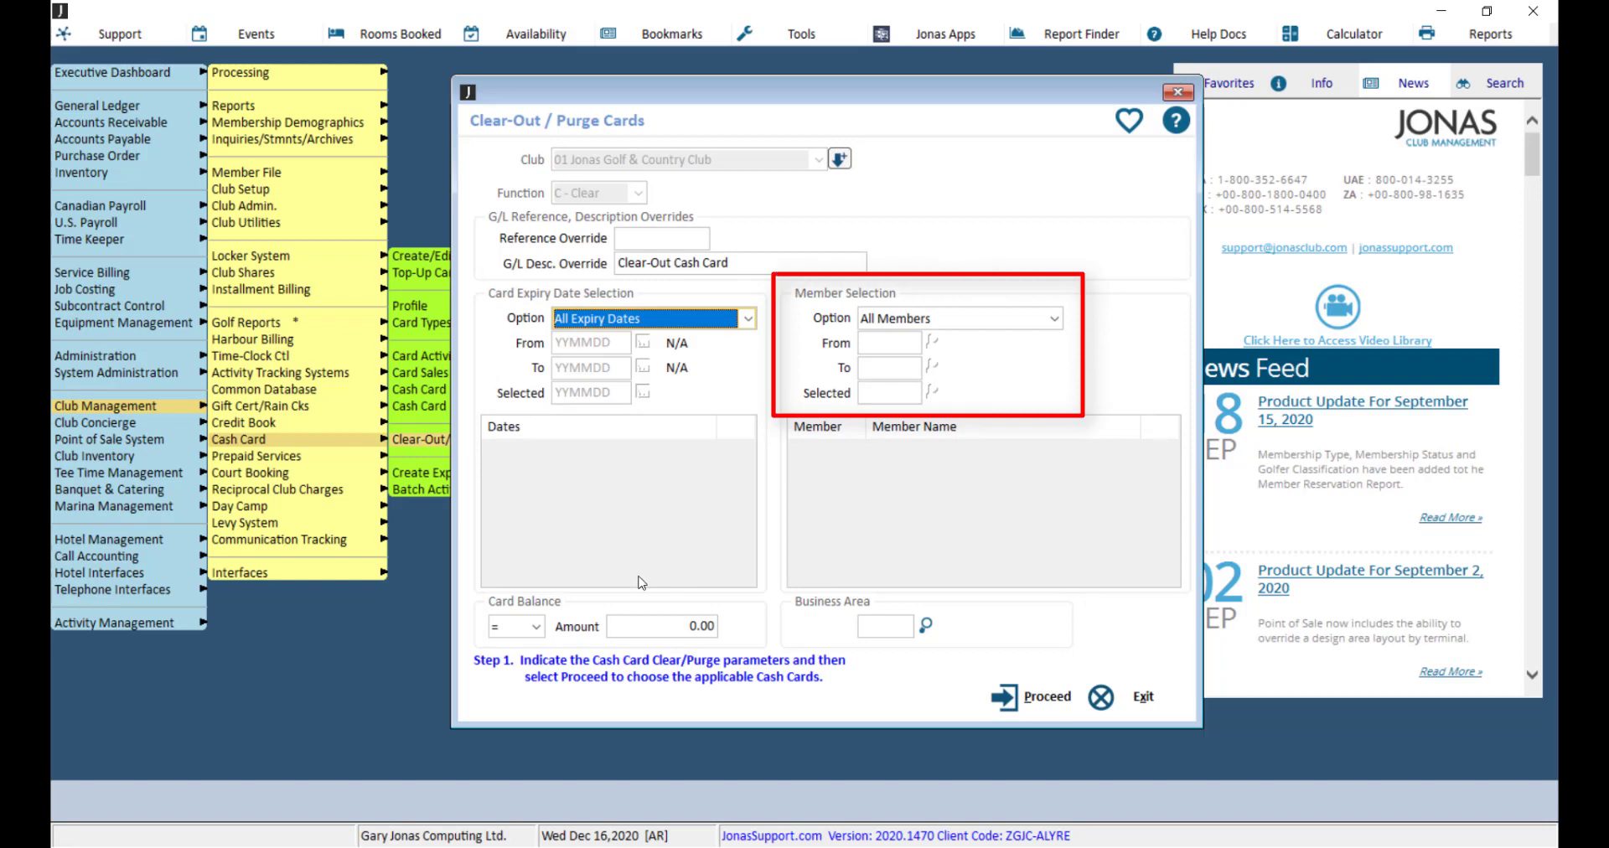
Step: Keep the Card Balance comparison at = and proceed to the selection of cash cards to clear out
{"action": "left_click", "coordinate": [536, 627]}
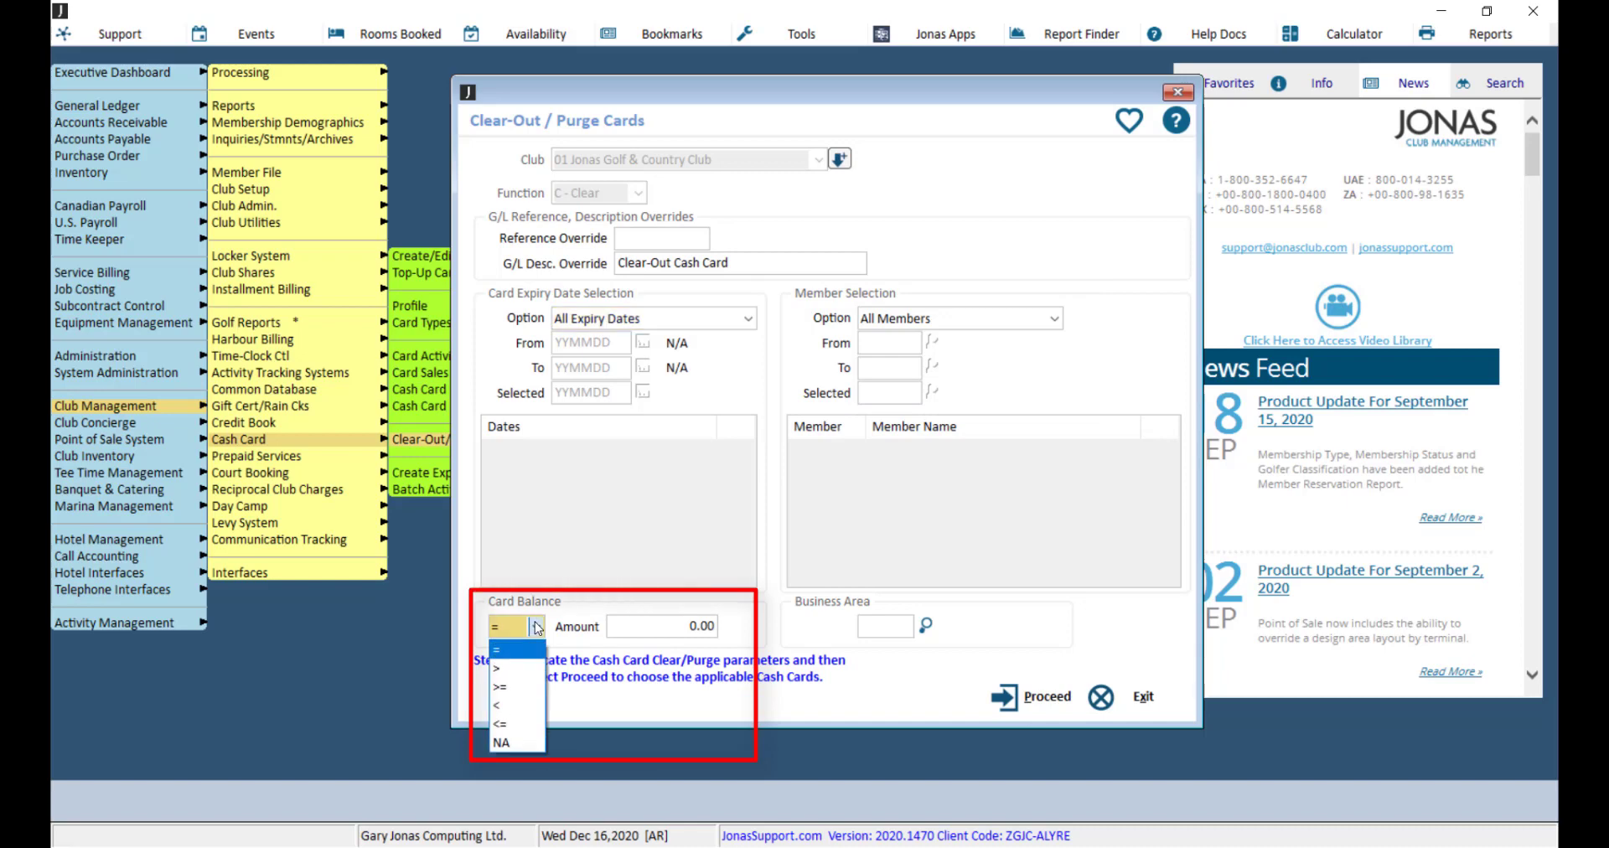
{"action": "left_click", "coordinate": [736, 617]}
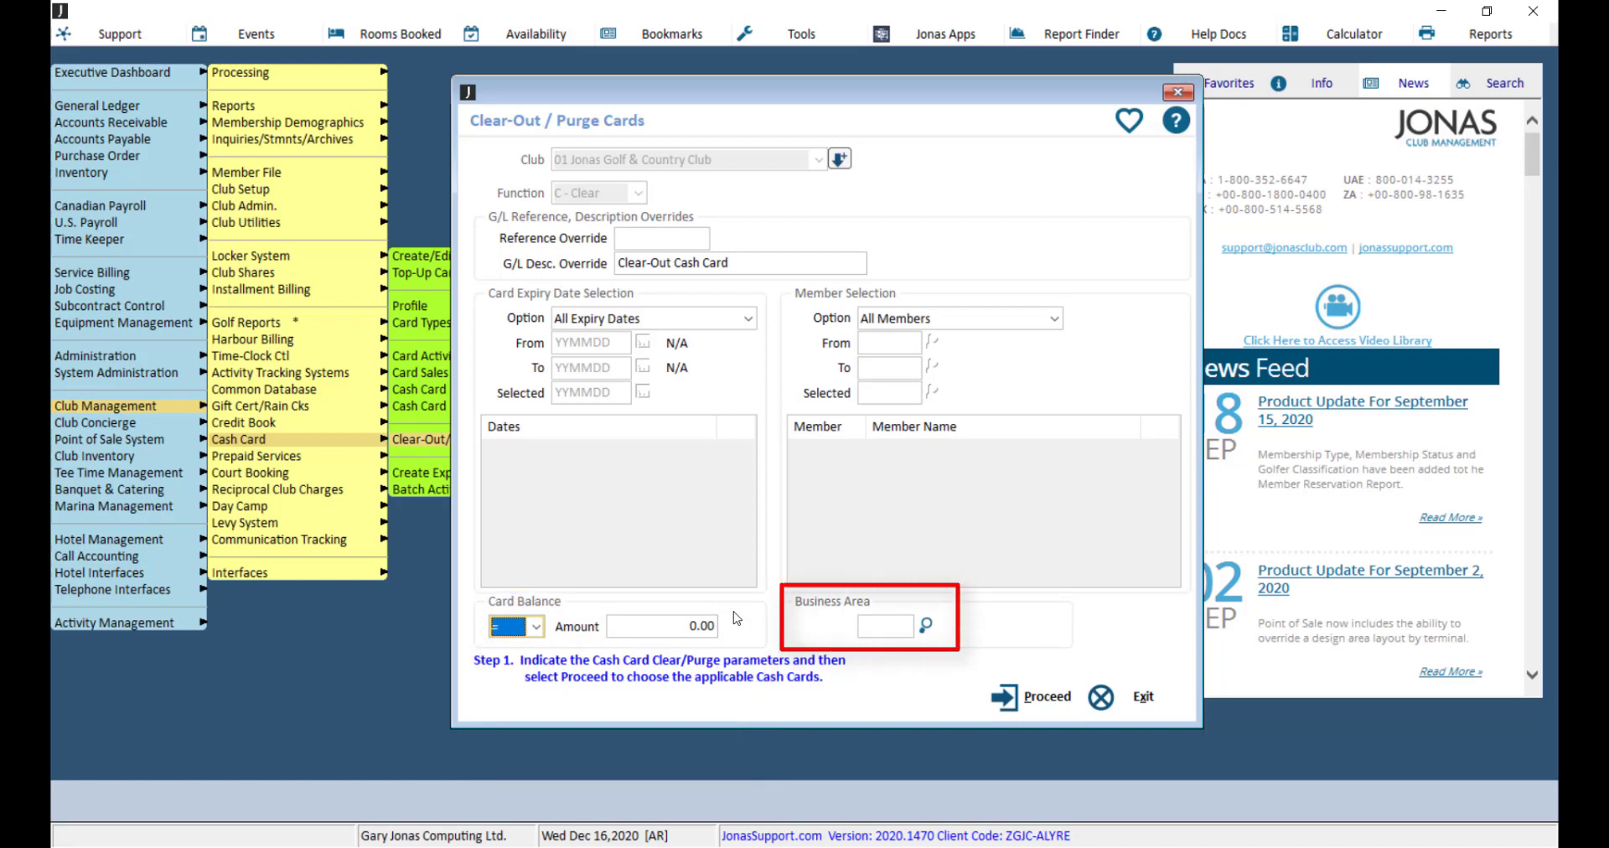
{"action": "left_click", "coordinate": [1005, 704]}
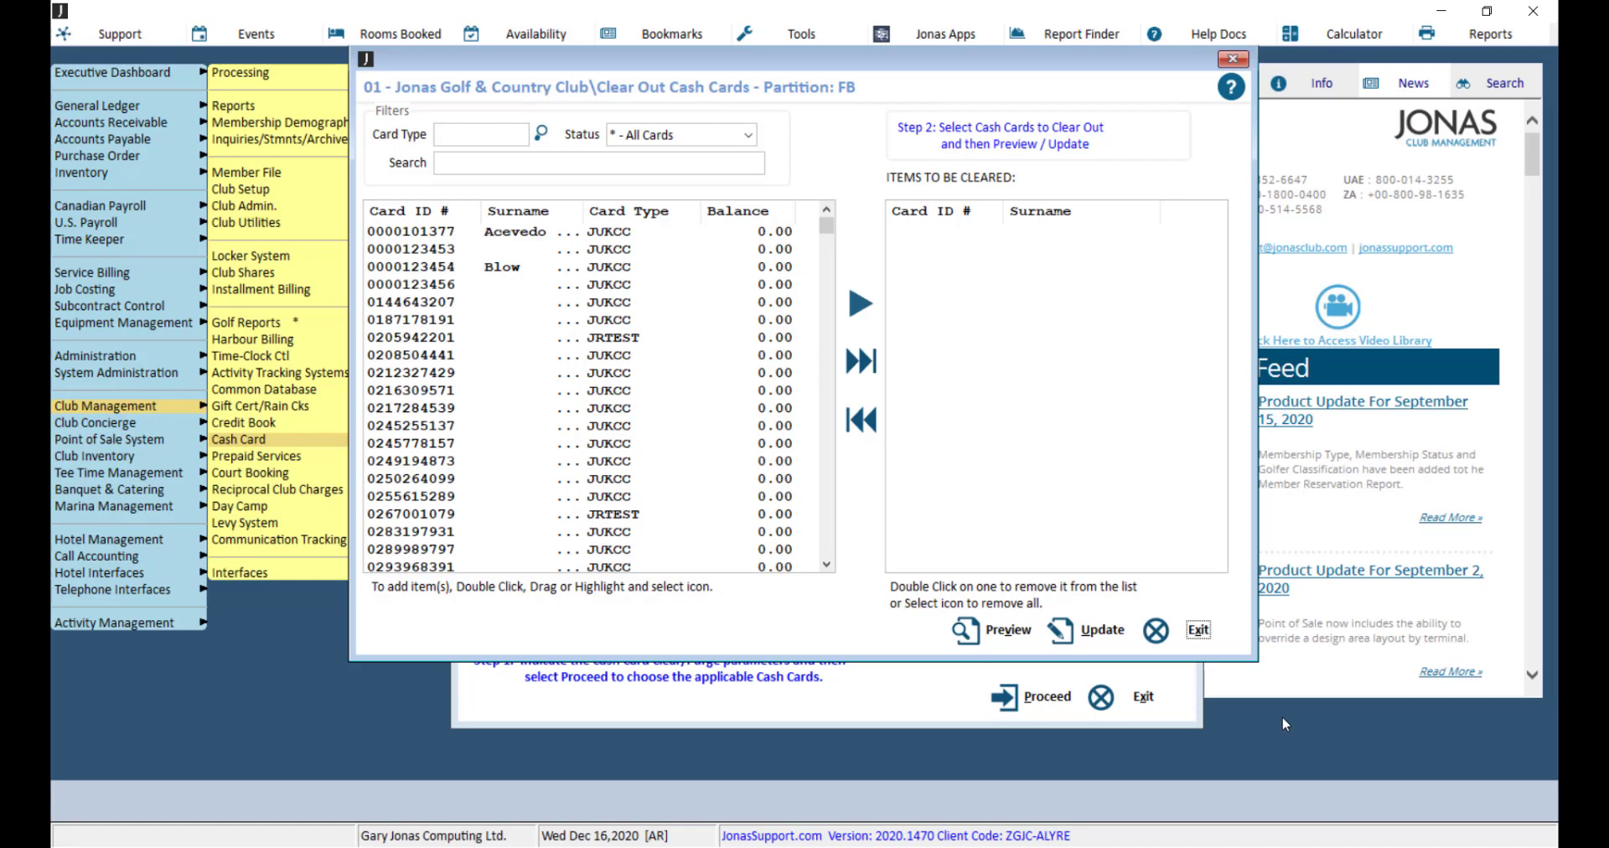
Step: Add the ninth, tenth, eleventh and fourteenth cash cards of the original list to the items to be cleared
{"action": "double_click", "coordinate": [634, 373]}
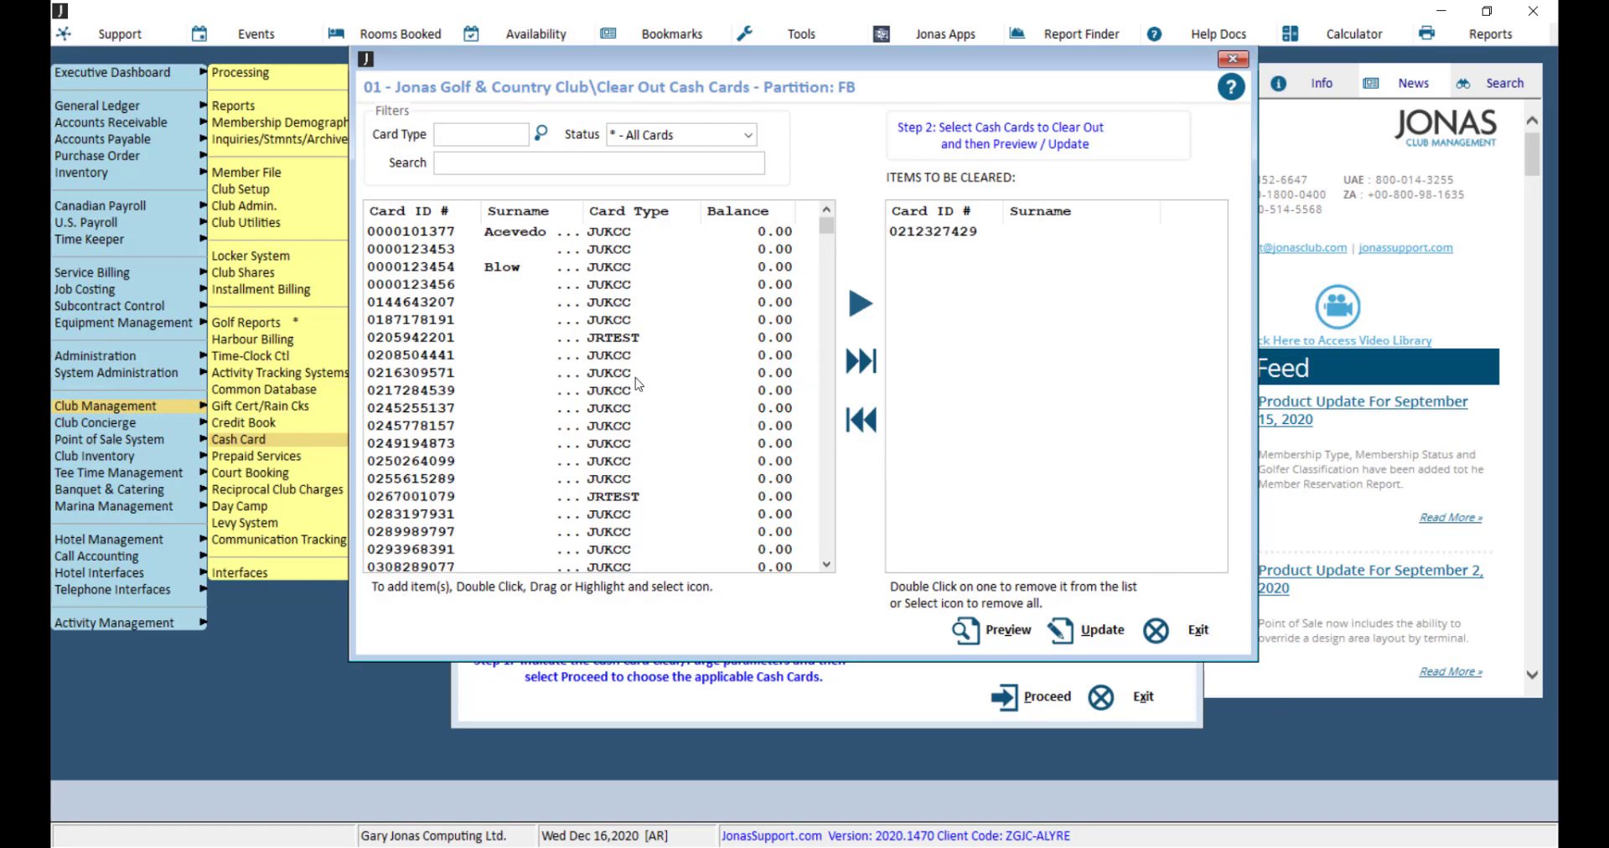
{"action": "left_click", "coordinate": [629, 374]}
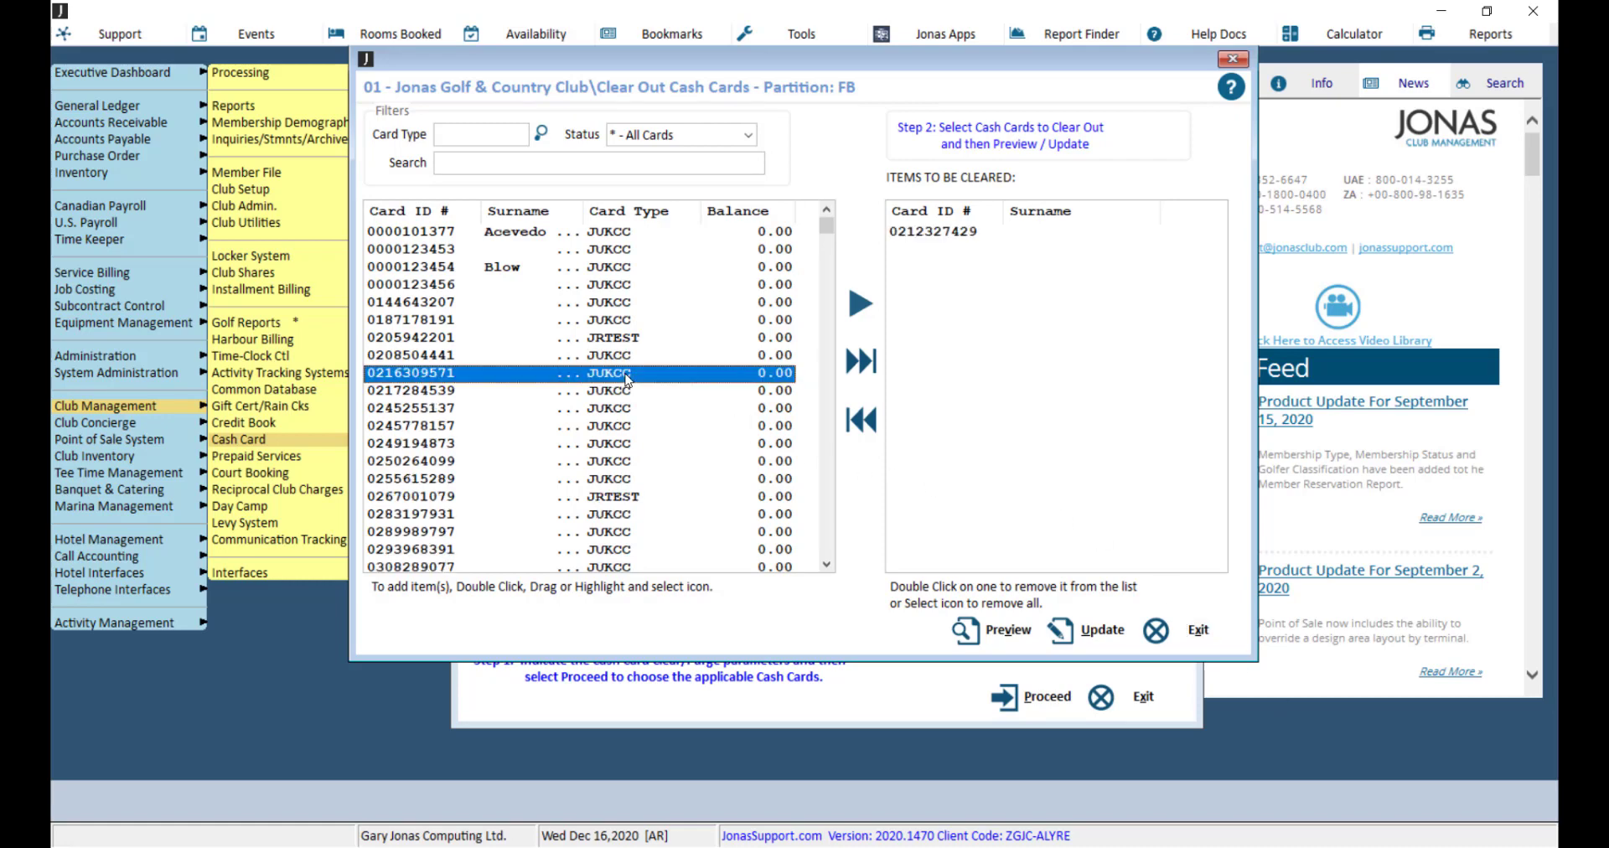
{"action": "left_click", "coordinate": [627, 392], "text": "shift"}
{"action": "left_click", "coordinate": [625, 443], "text": "ctrl"}
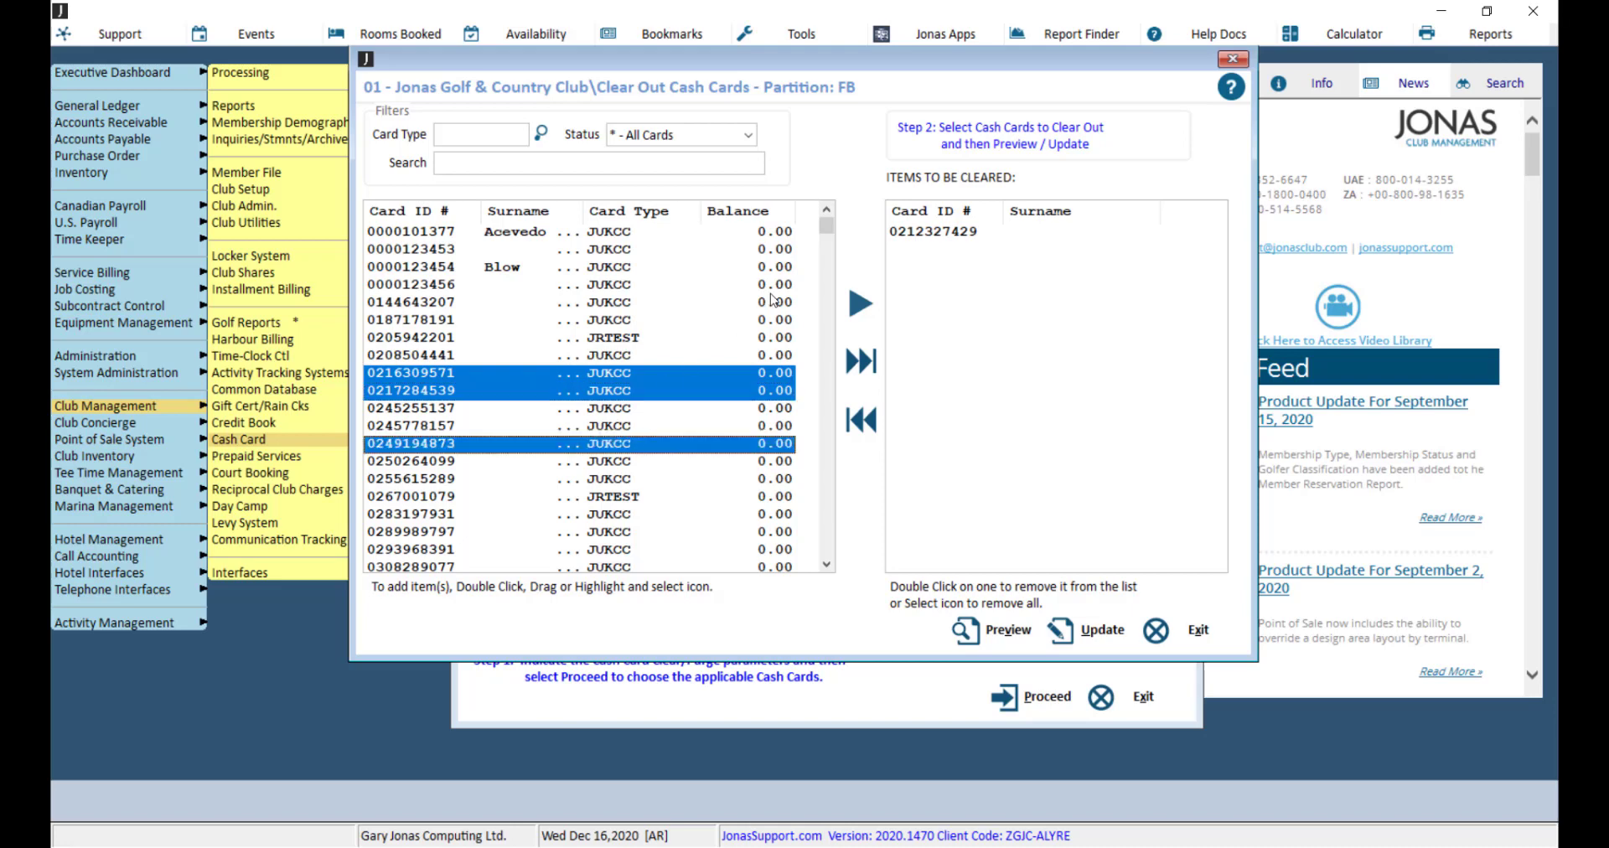
{"action": "left_click", "coordinate": [859, 304]}
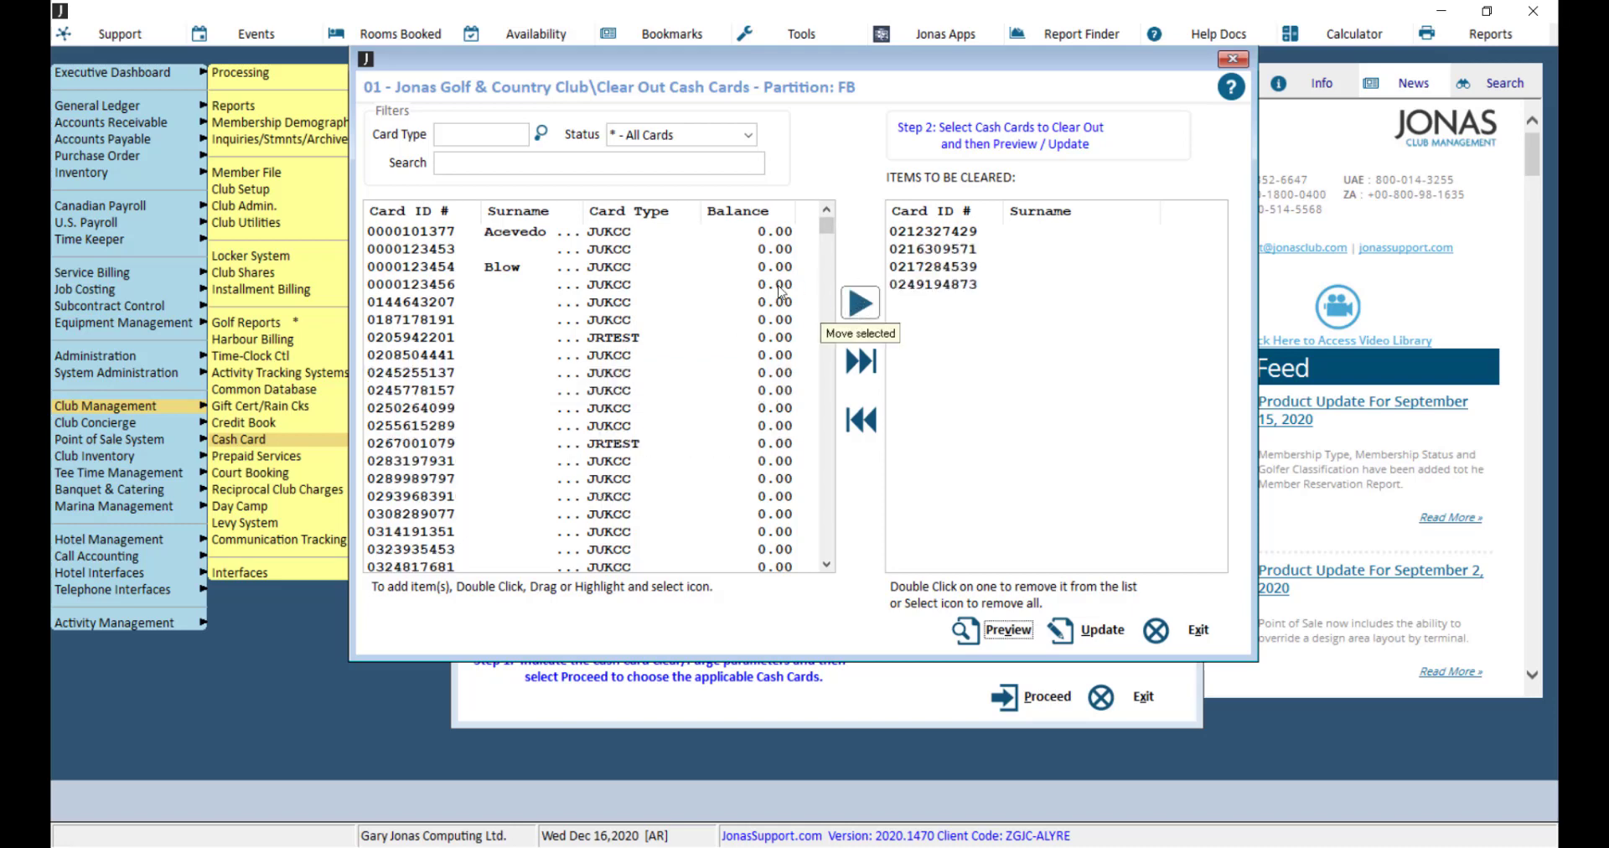
Step: Add the eight consecutive cash cards in the fifth to twelfth rows to the items to be cleared
{"action": "left_click", "coordinate": [625, 304]}
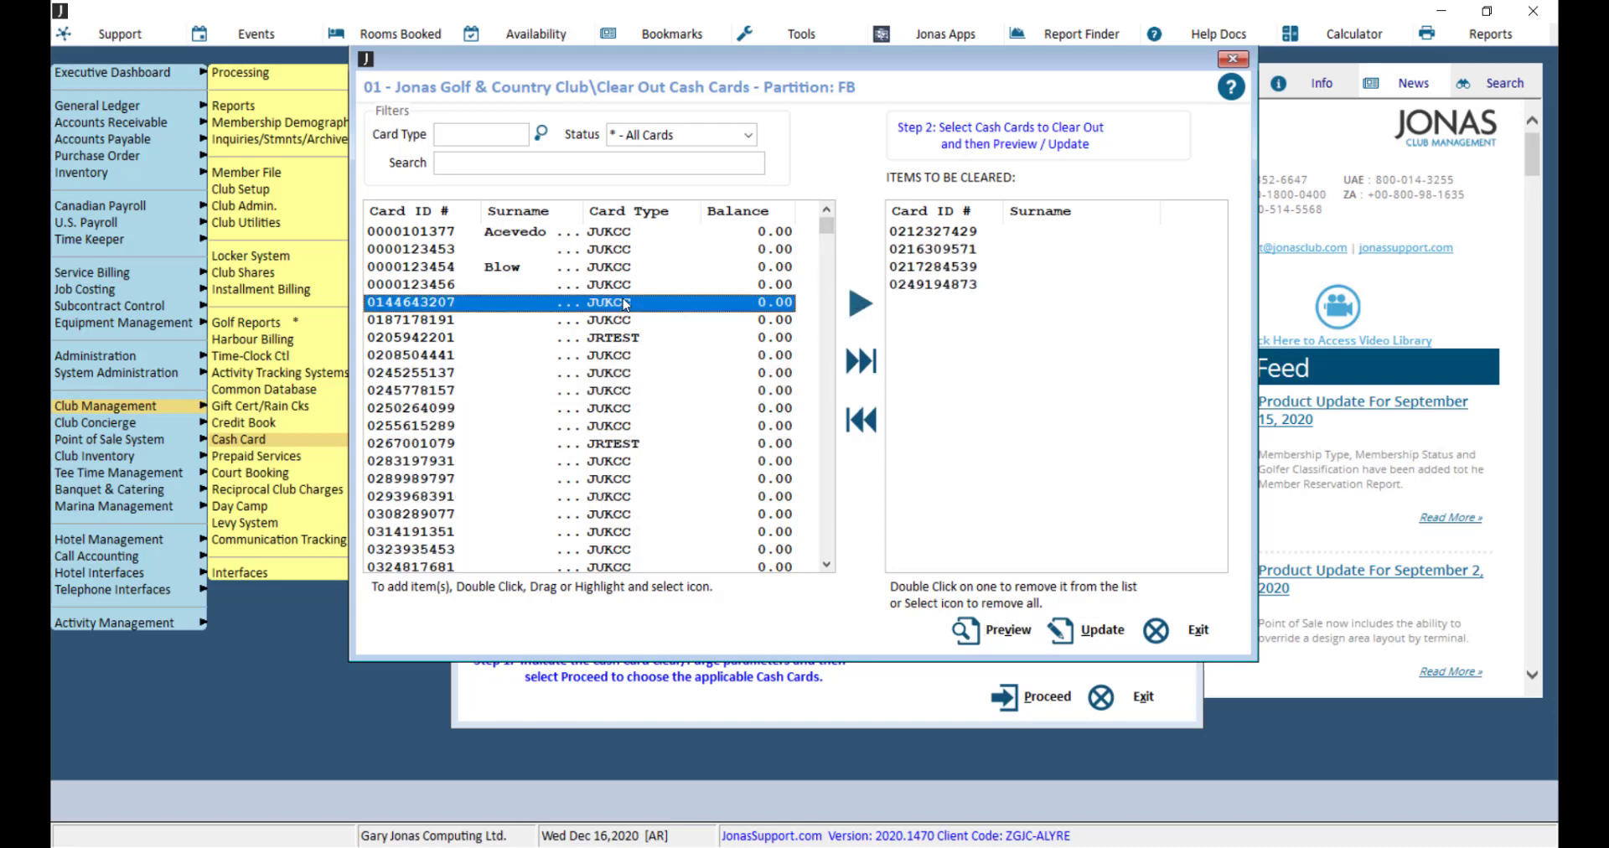
{"action": "left_click", "coordinate": [624, 426], "text": "shift"}
{"action": "left_click_drag", "start_coordinate": [619, 355], "coordinate": [958, 355]}
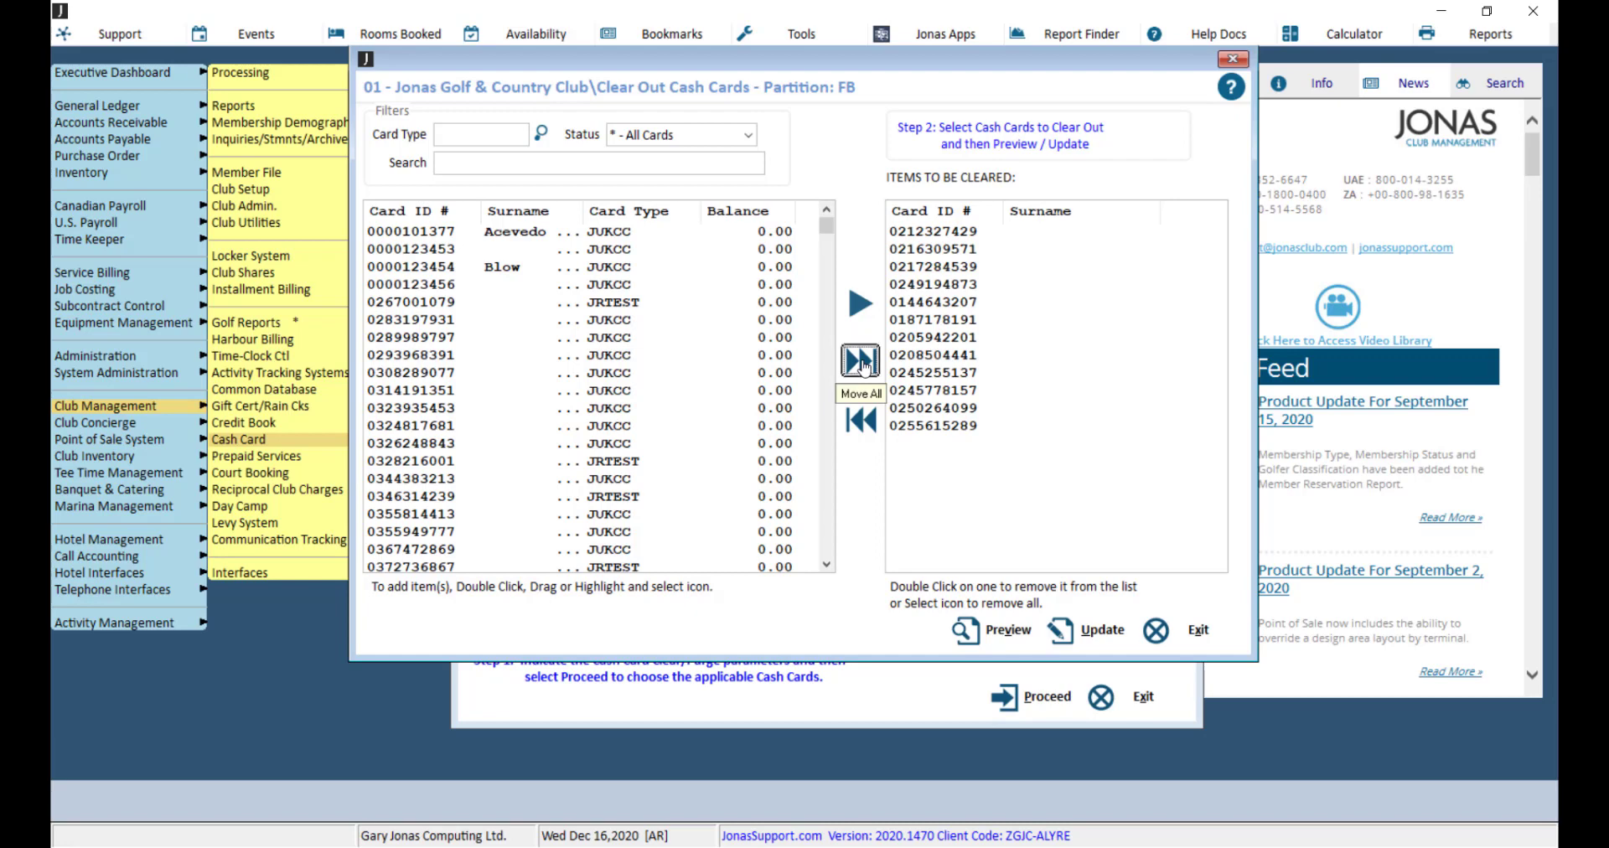
Step: Move all remaining cash cards to the items to be cleared, and remove the sixth card from that list
{"action": "left_click", "coordinate": [862, 361]}
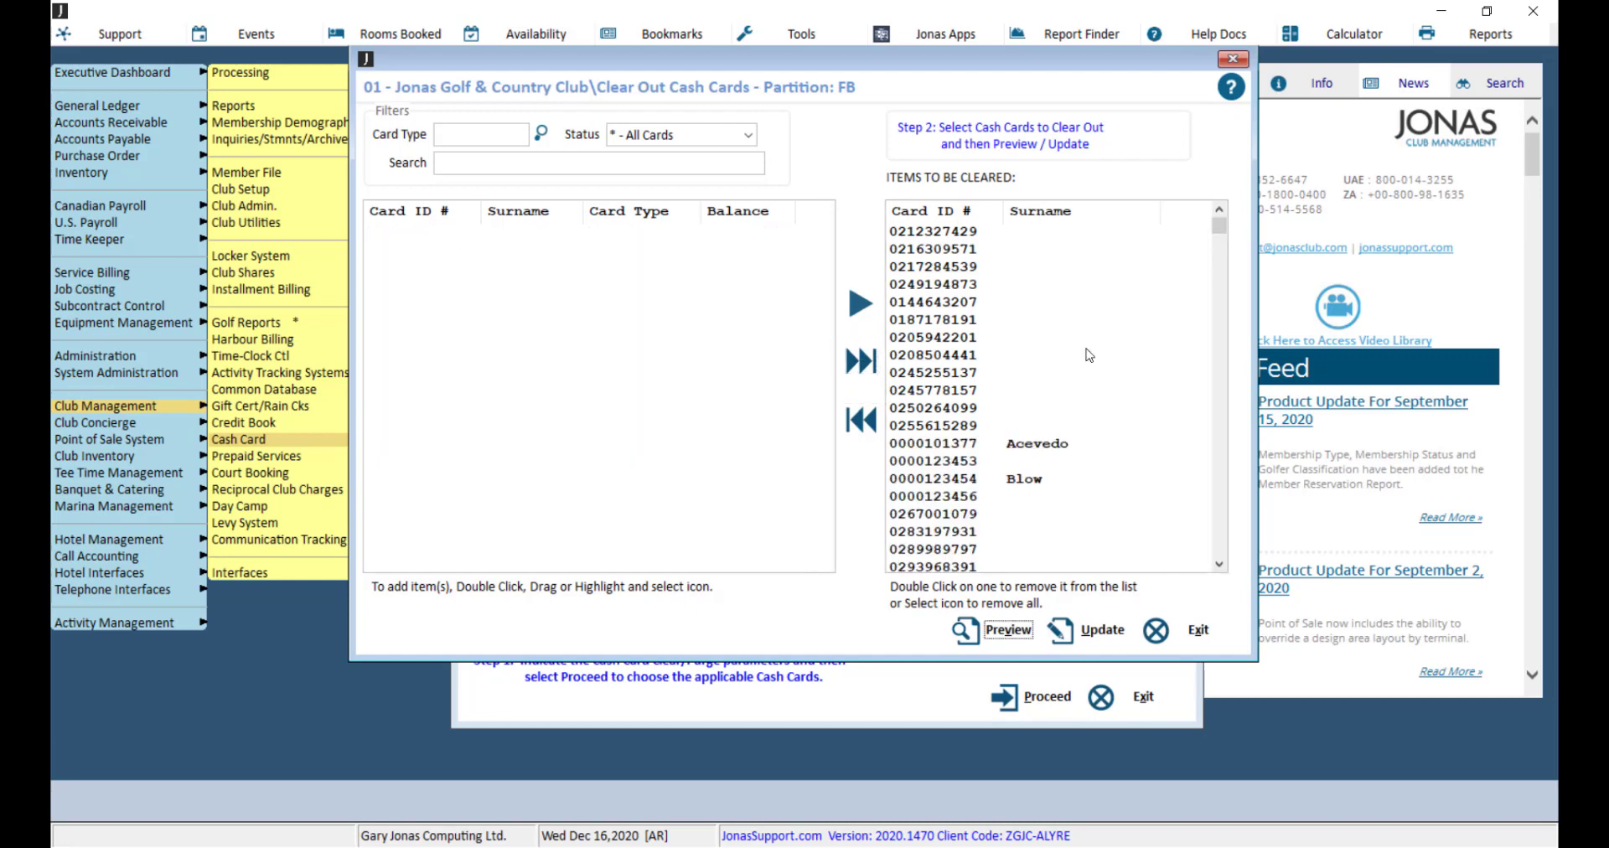
{"action": "double_click", "coordinate": [1030, 319]}
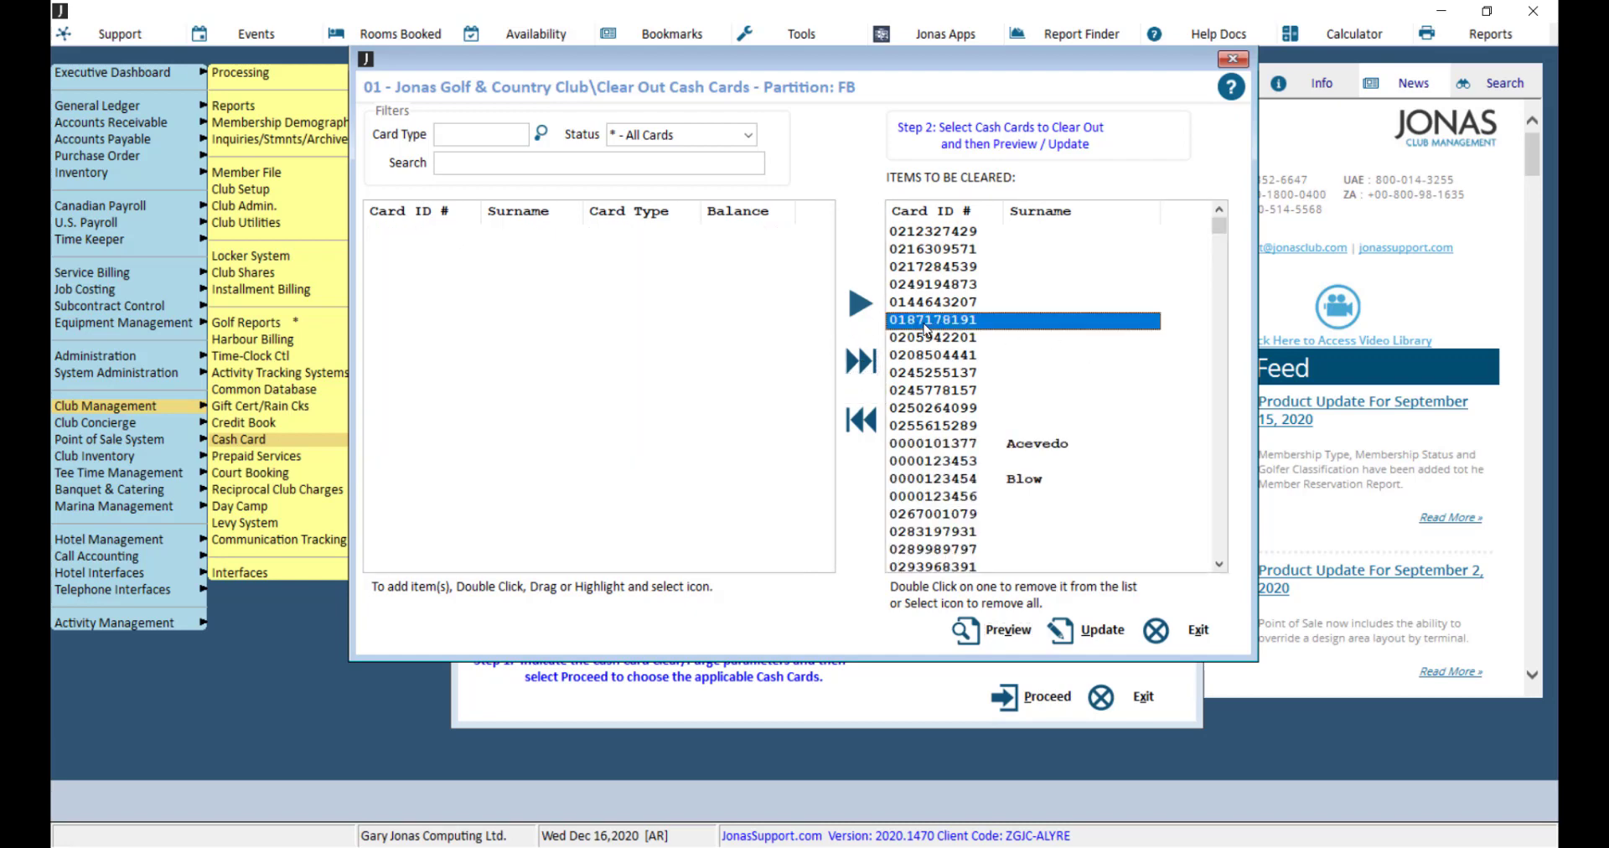